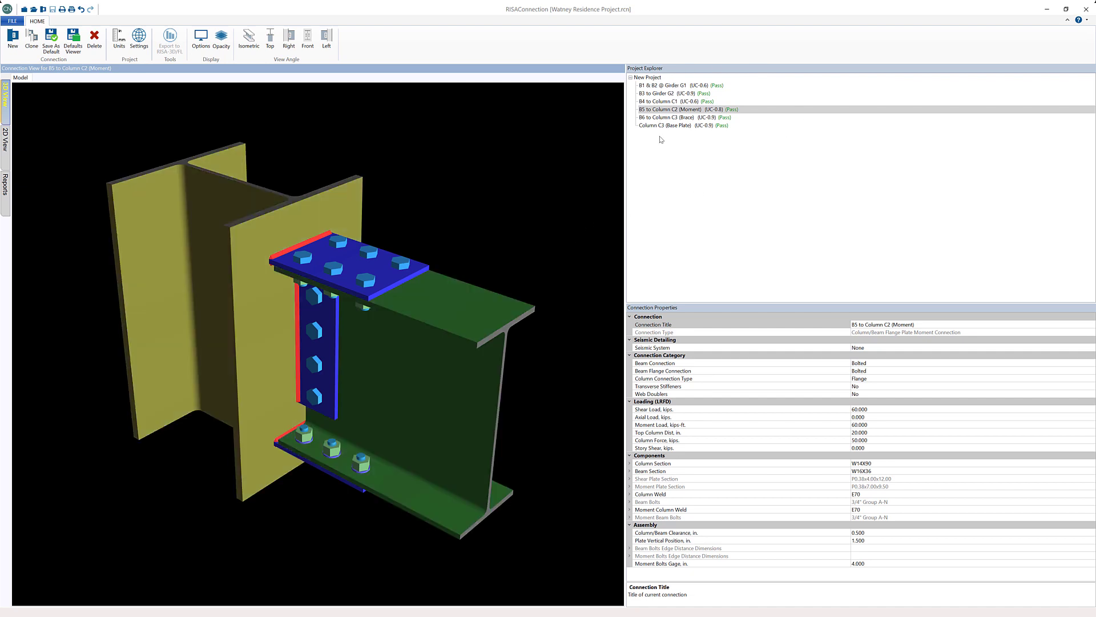
Look through the 3D models of the project's beam, column, brace and base plate connections, ending on B5 to Column C2 (Moment)
{"action": "left_click", "coordinate": [667, 86]}
{"action": "left_click", "coordinate": [667, 103]}
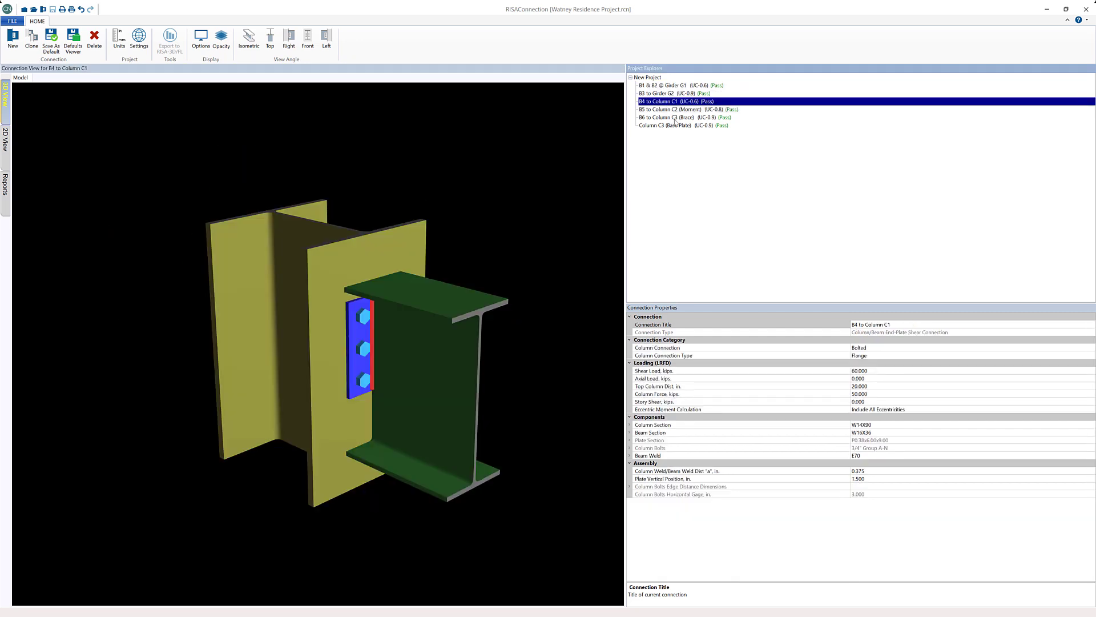
{"action": "left_click", "coordinate": [675, 118]}
{"action": "left_click", "coordinate": [667, 126]}
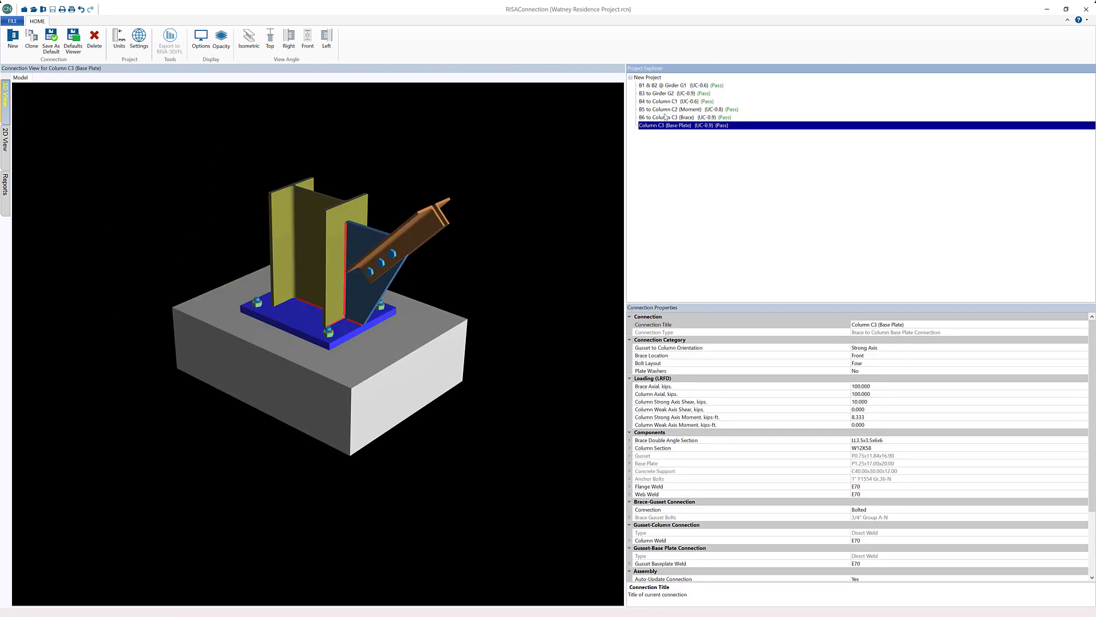
{"action": "left_click", "coordinate": [666, 110]}
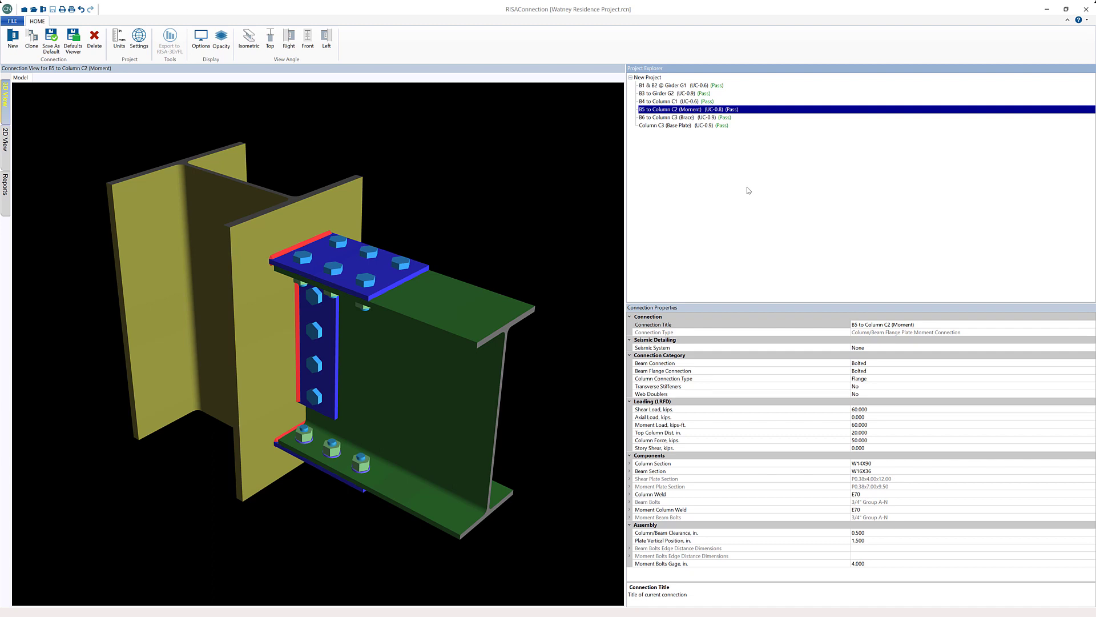
{"action": "left_click", "coordinate": [287, 130]}
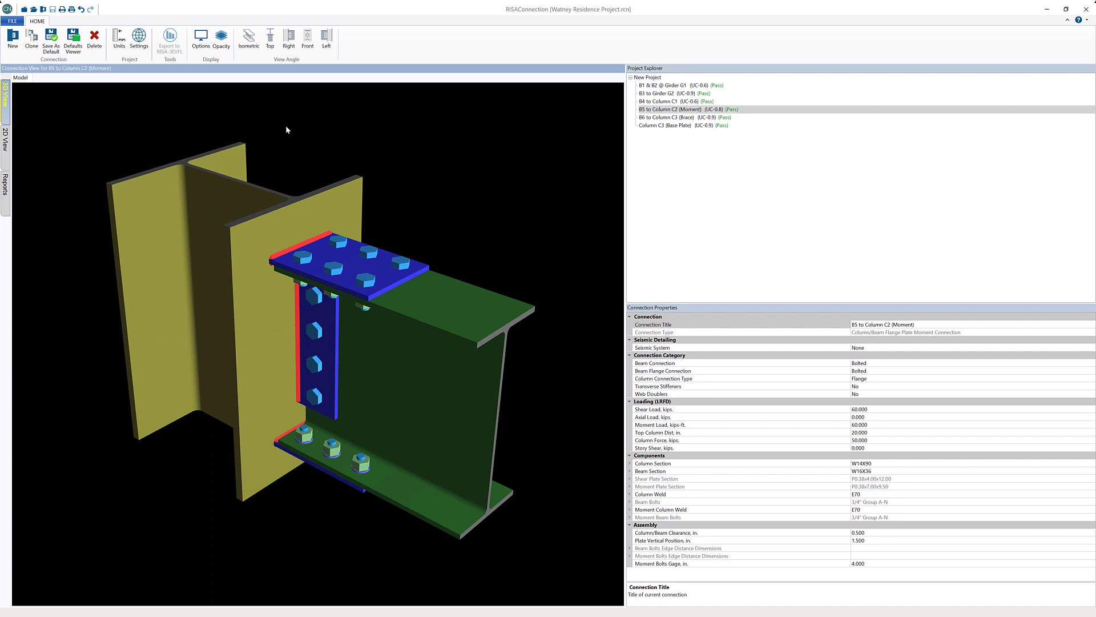
Review the header choices in the report page setup and close it without changes
{"action": "left_click", "coordinate": [14, 22]}
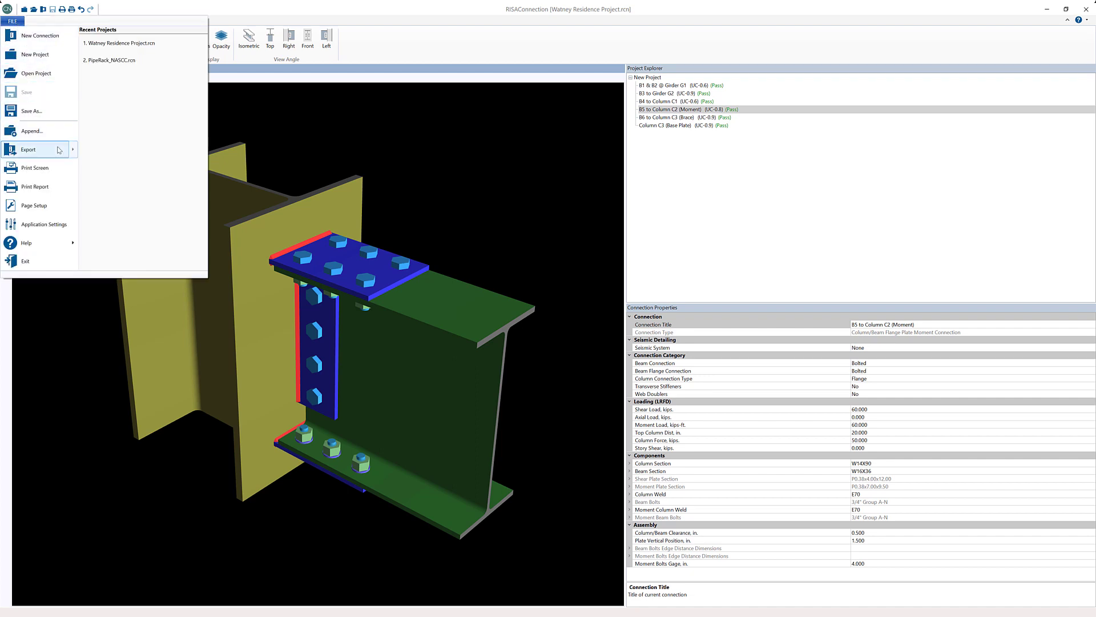
{"action": "left_click", "coordinate": [56, 206]}
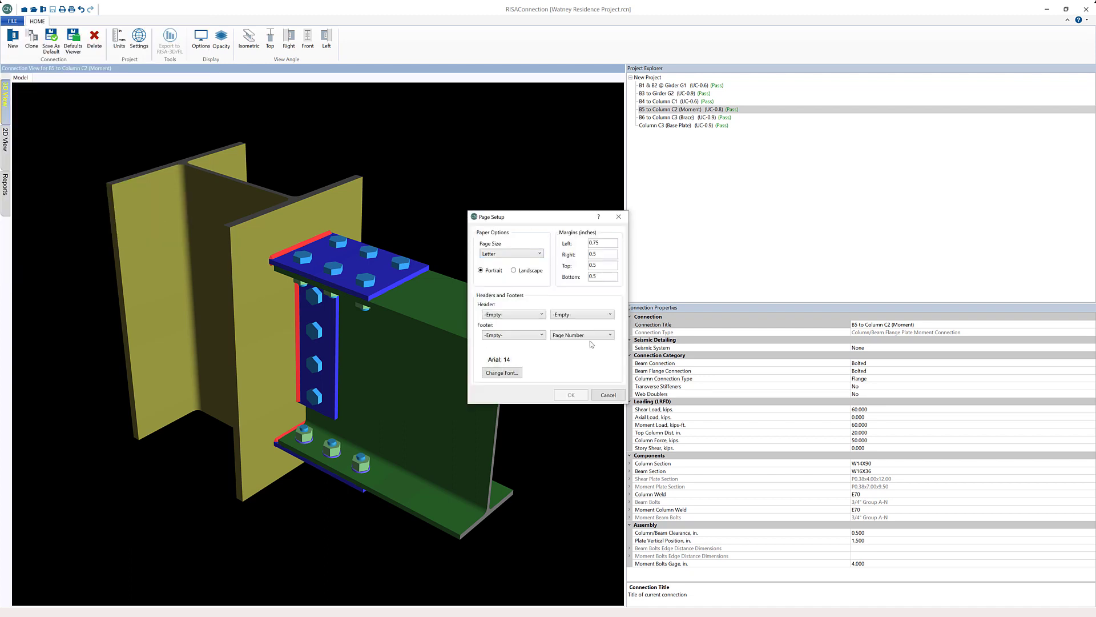
{"action": "left_click", "coordinate": [520, 317]}
{"action": "left_click", "coordinate": [520, 318]}
{"action": "left_click", "coordinate": [608, 394]}
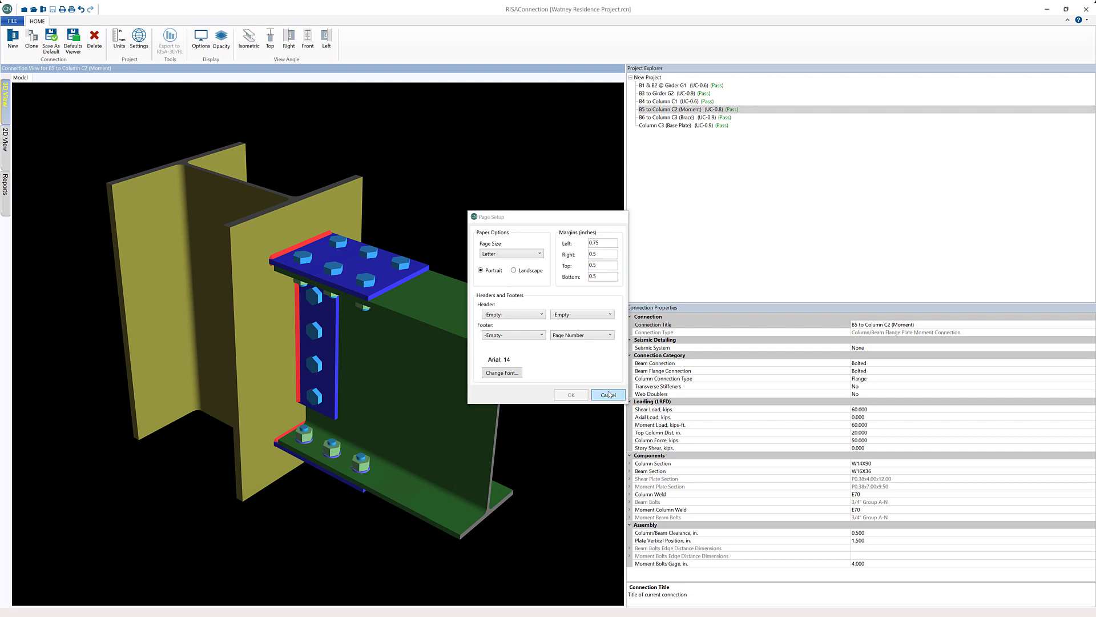
Review the group report printing options and leave them without generating a report
{"action": "left_click", "coordinate": [13, 21]}
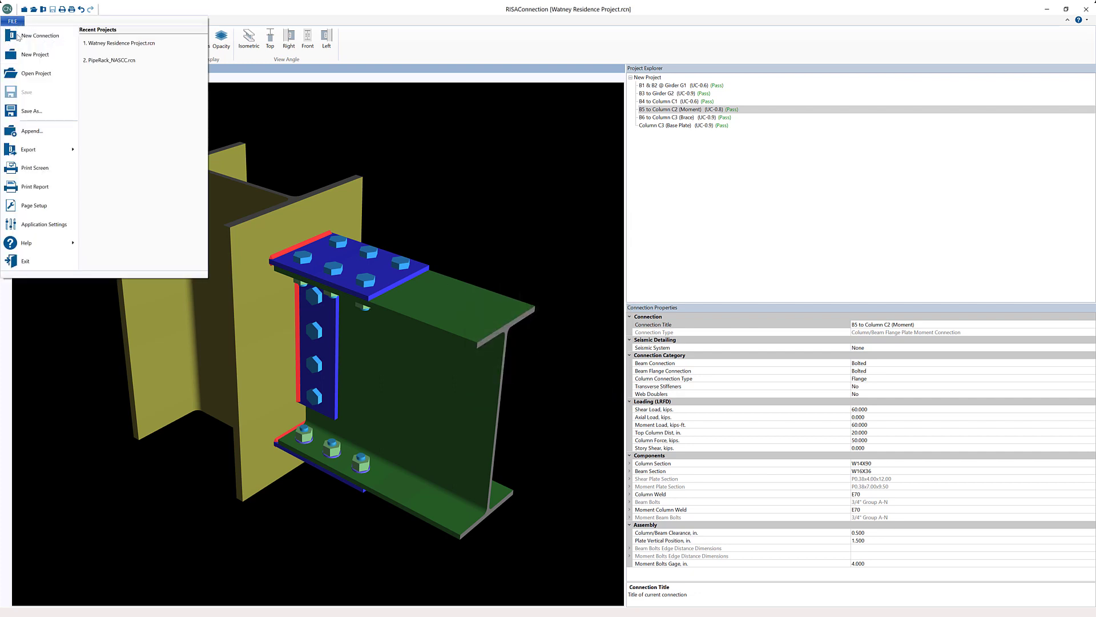
{"action": "left_click", "coordinate": [52, 194]}
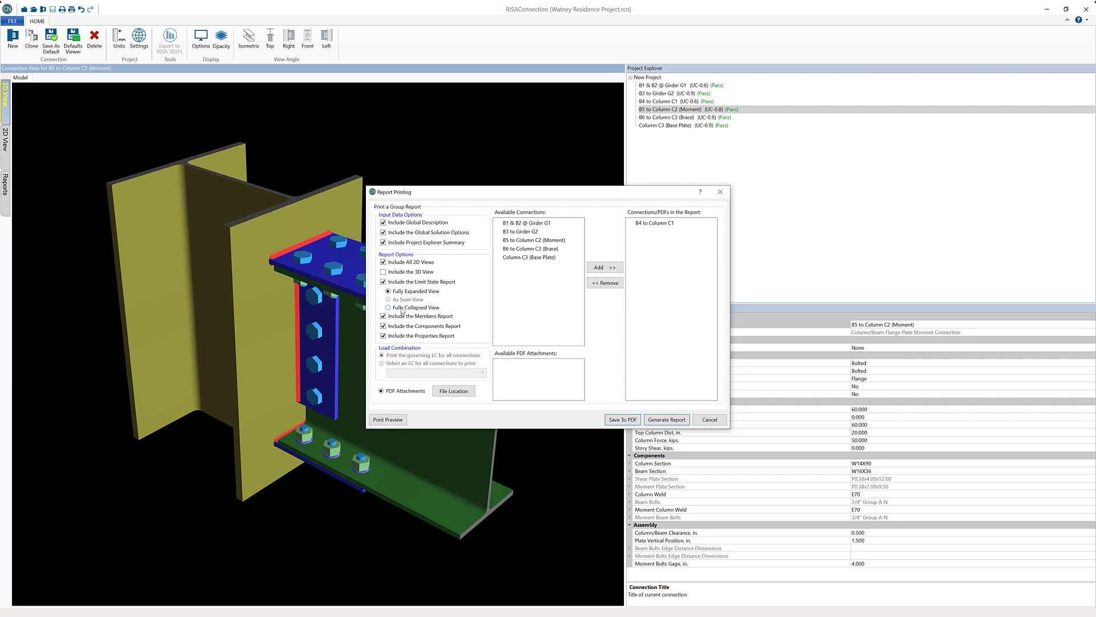
{"action": "left_click", "coordinate": [703, 425]}
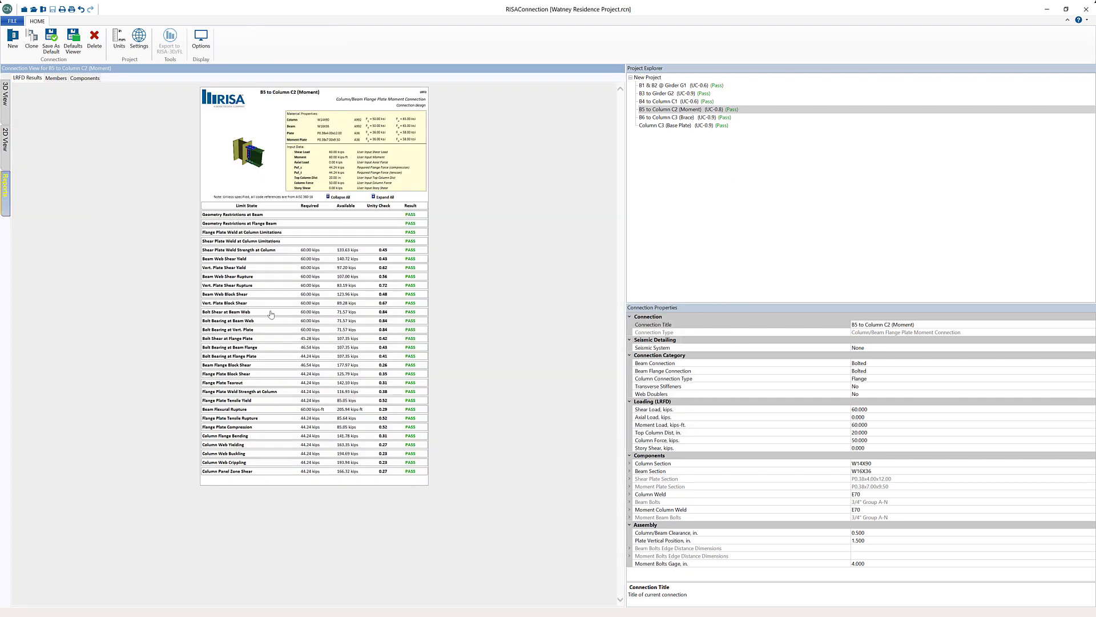
Expand the Bolt Bearing at Vert. Plate and Beam Web Shear Rupture calculations in the B5 to Column C2 results report
{"action": "left_click", "coordinate": [281, 331]}
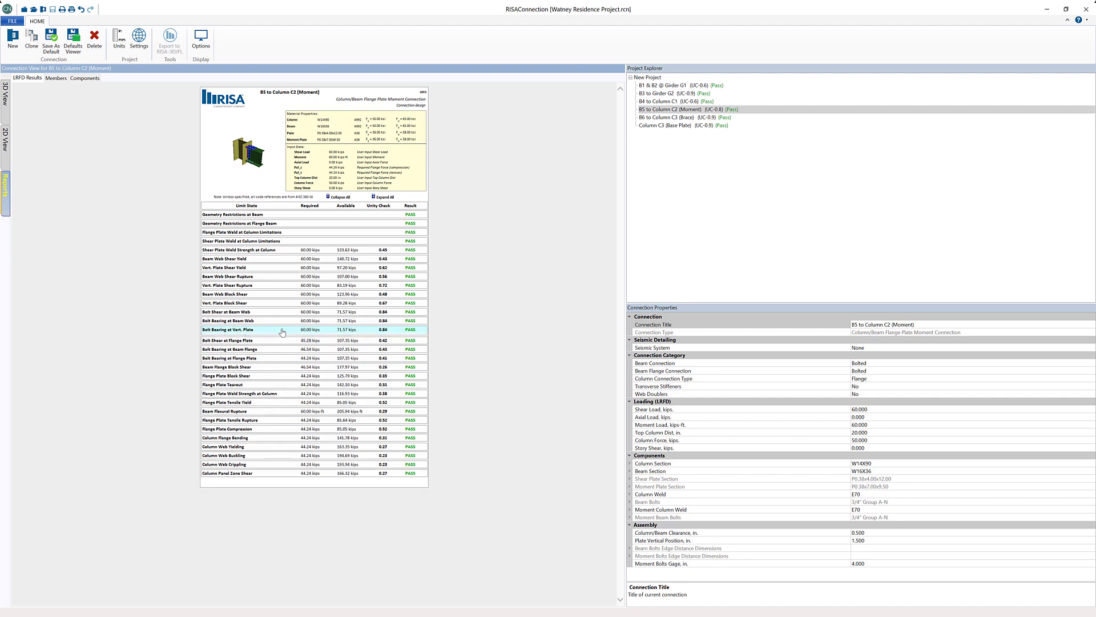
{"action": "left_click", "coordinate": [285, 277]}
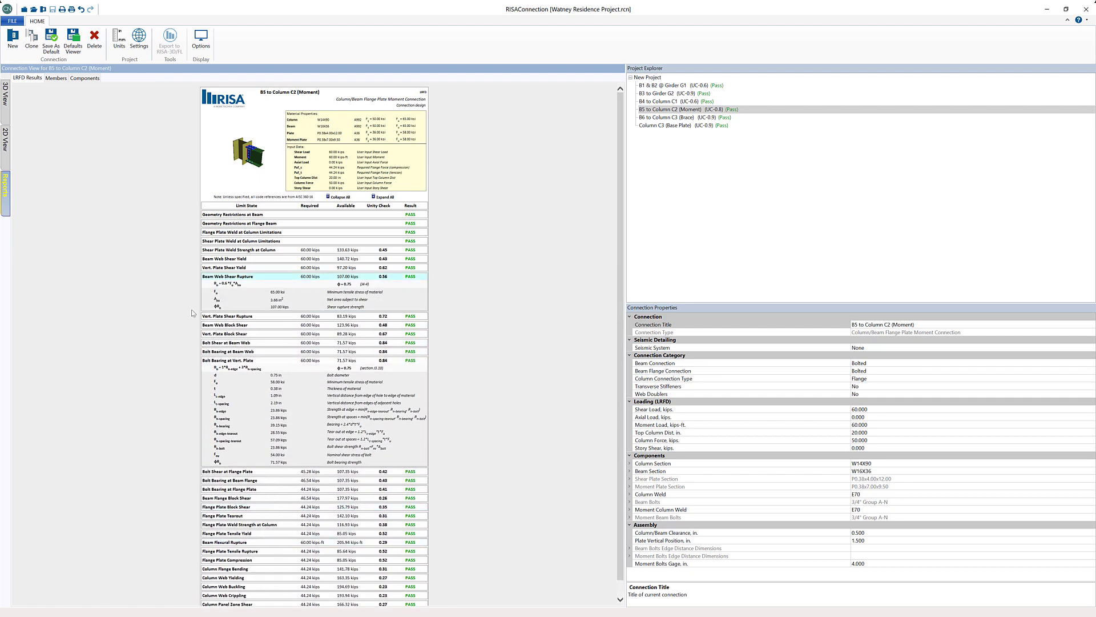
Set up a group report containing all the project's connections, adding B5 to Column C2 (Moment) and the remaining available ones
{"action": "left_click", "coordinate": [13, 22]}
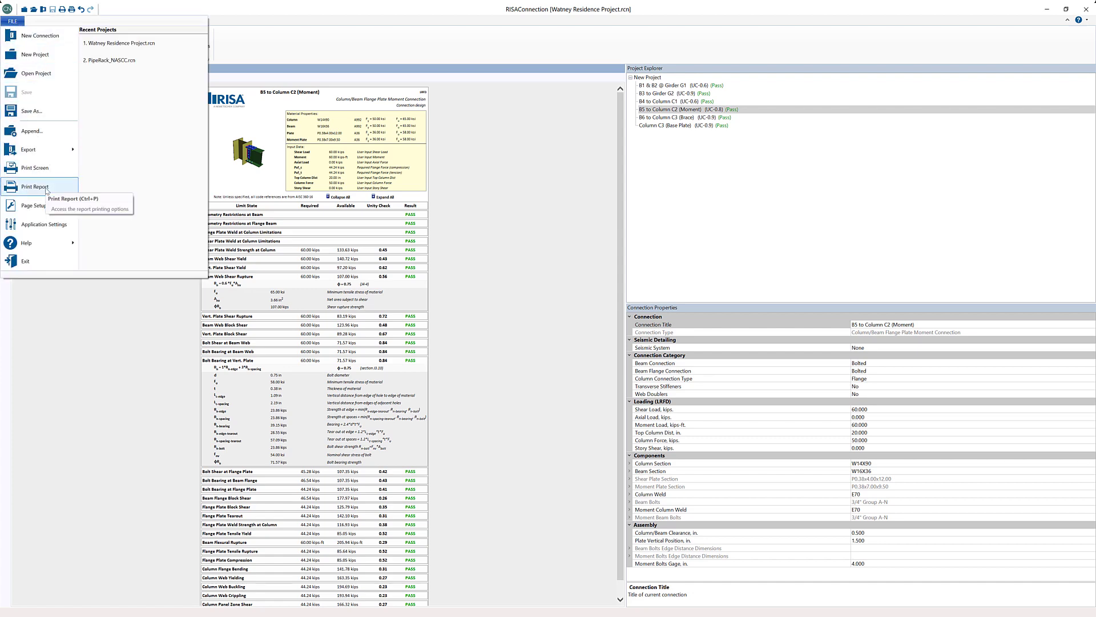
{"action": "left_click", "coordinate": [35, 186]}
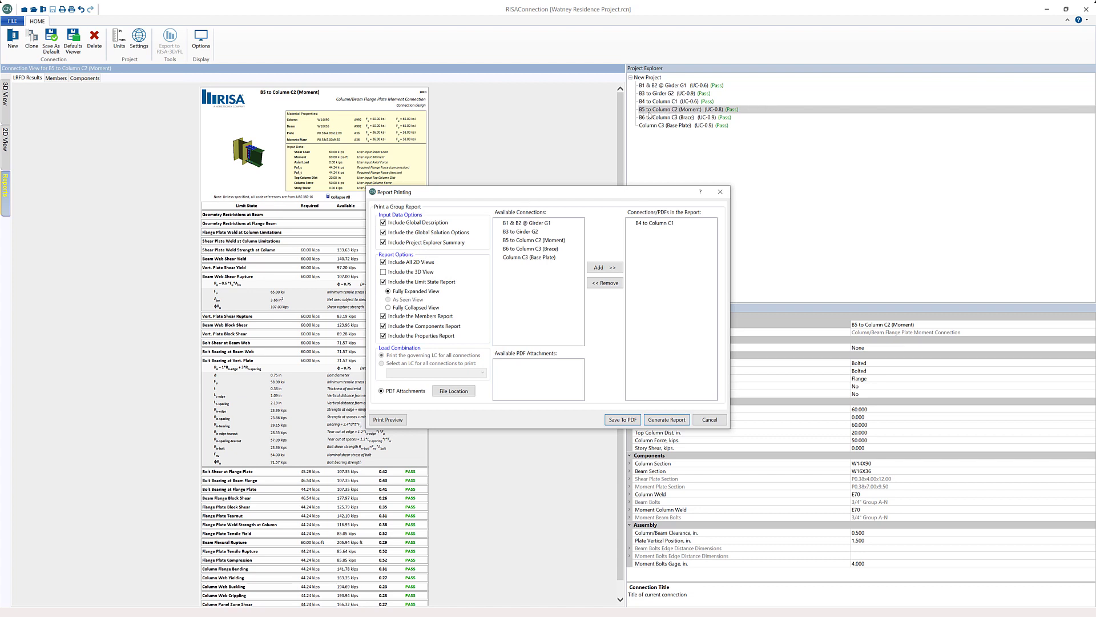
{"action": "left_click", "coordinate": [566, 241]}
{"action": "left_click", "coordinate": [599, 271]}
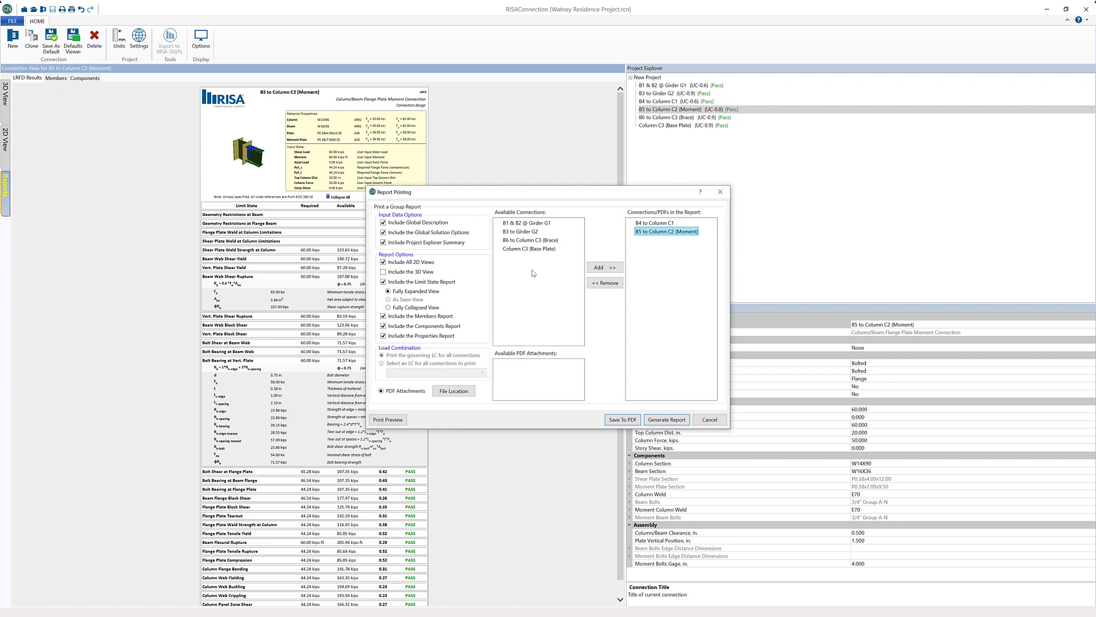
{"action": "left_click_drag", "start_coordinate": [552, 268], "coordinate": [521, 220]}
{"action": "left_click", "coordinate": [603, 267]}
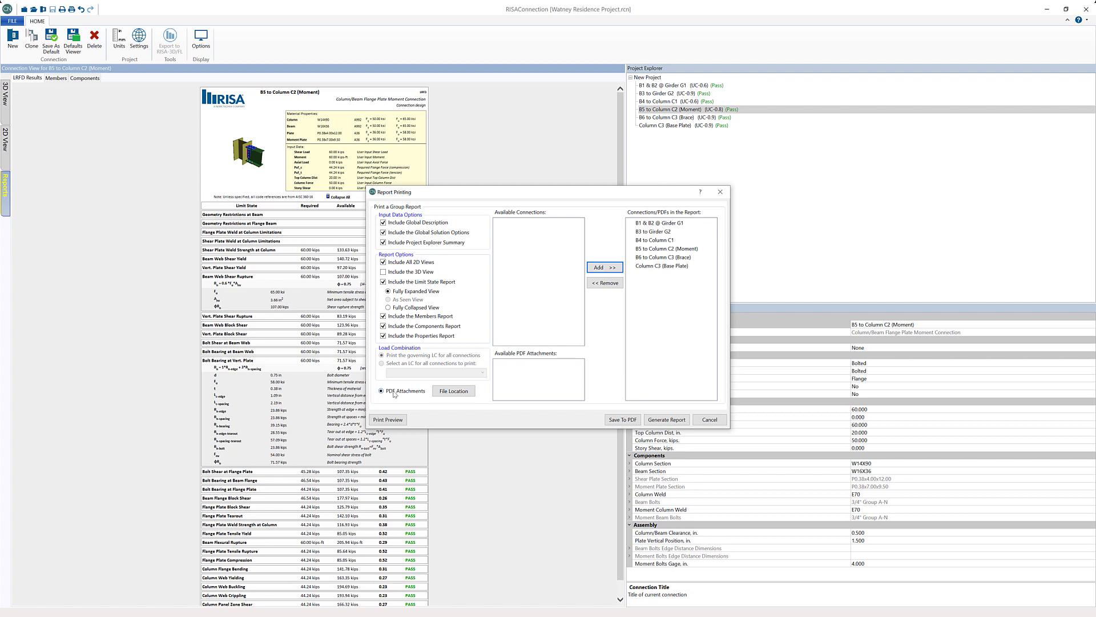
Load the PDF attachments from the Desktop folder and add FlnagePlateCNDetail.pdf to the report
{"action": "left_click", "coordinate": [458, 392]}
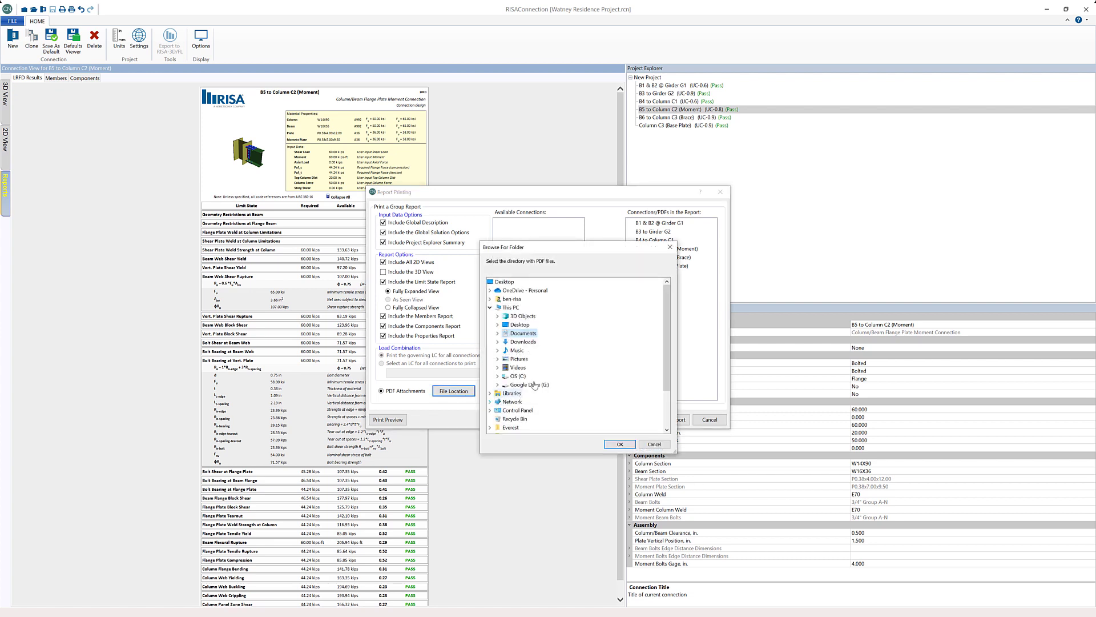
{"action": "left_click", "coordinate": [505, 281]}
{"action": "left_click", "coordinate": [619, 443]}
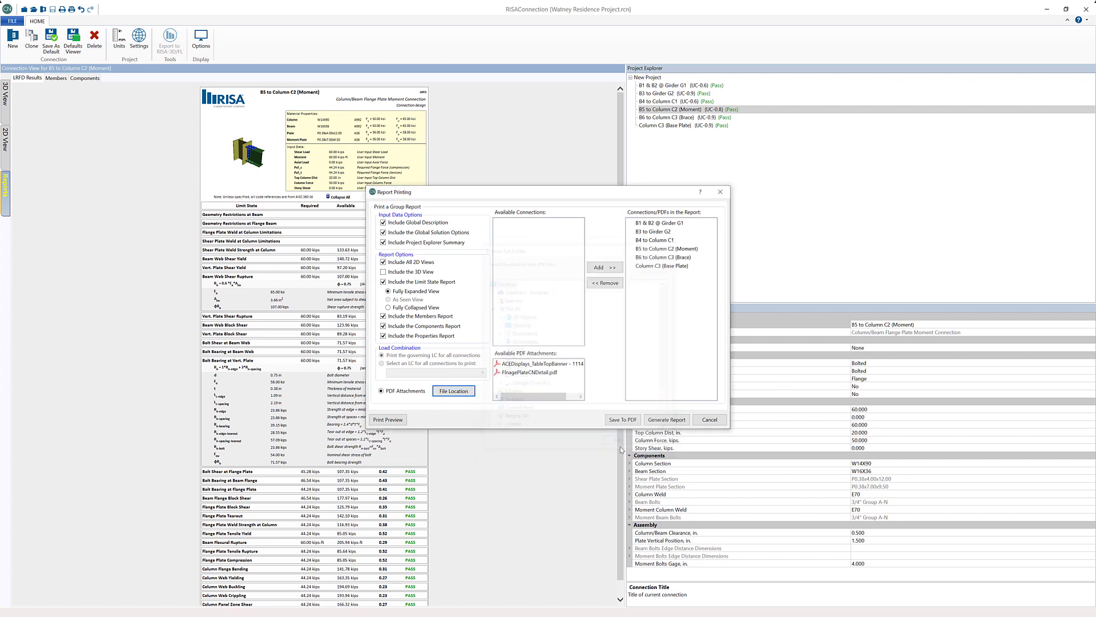
{"action": "left_click", "coordinate": [522, 374]}
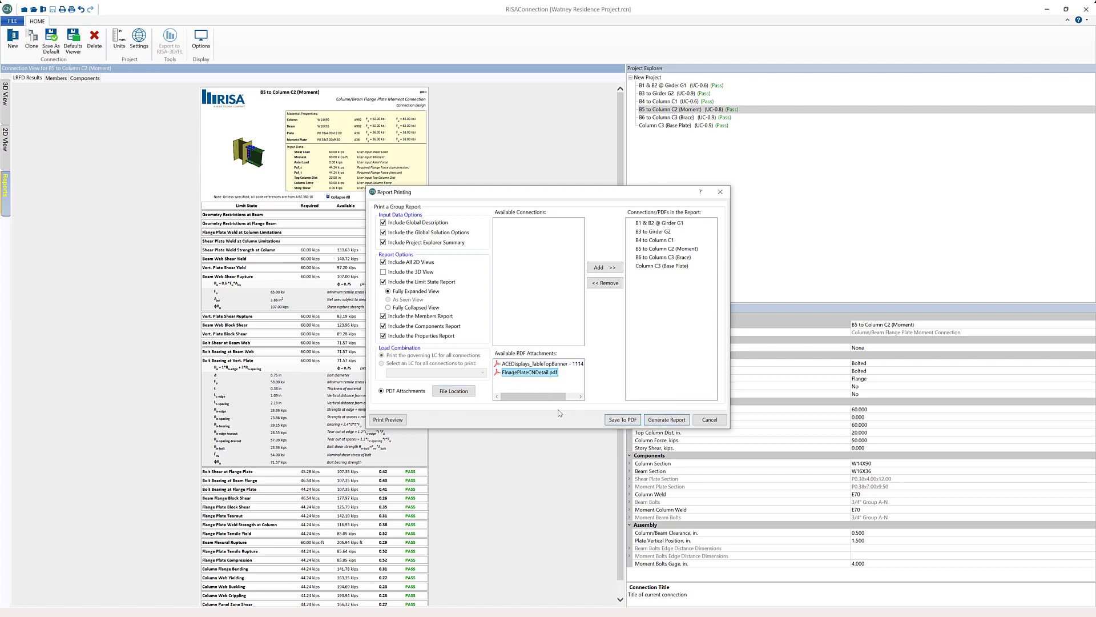
{"action": "left_click", "coordinate": [605, 267]}
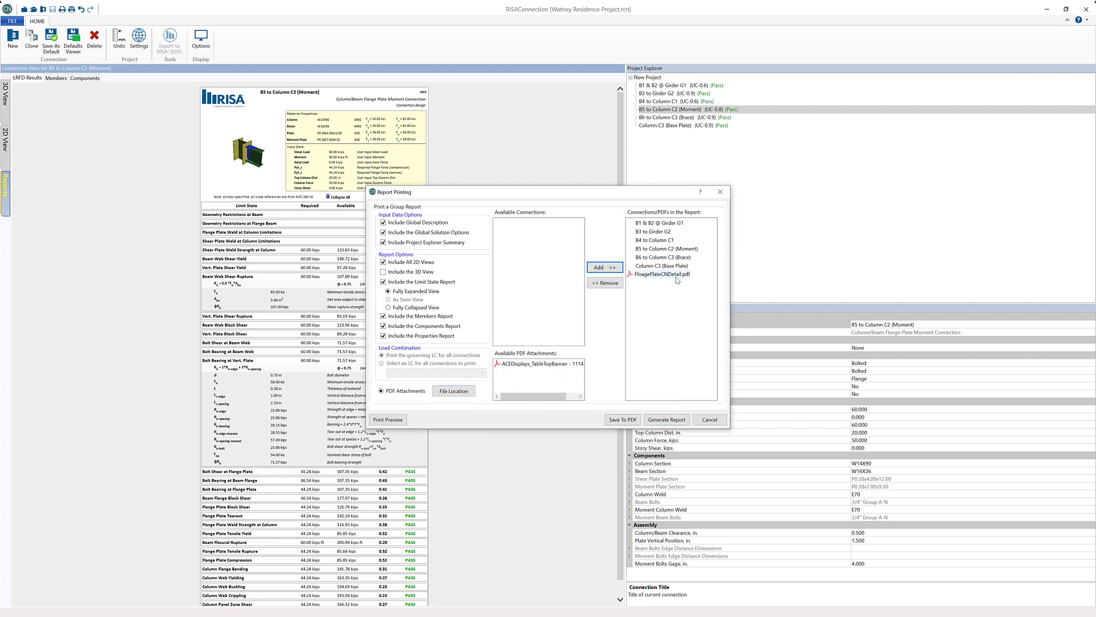
{"action": "left_click", "coordinate": [668, 274]}
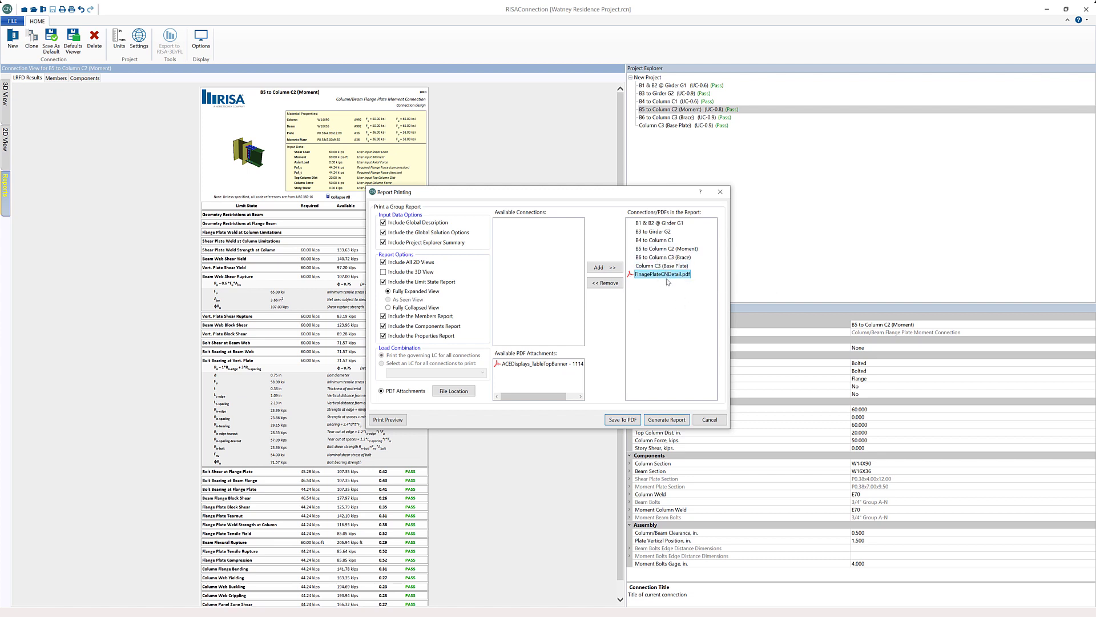
{"action": "left_click", "coordinate": [666, 249]}
{"action": "left_click", "coordinate": [705, 339]}
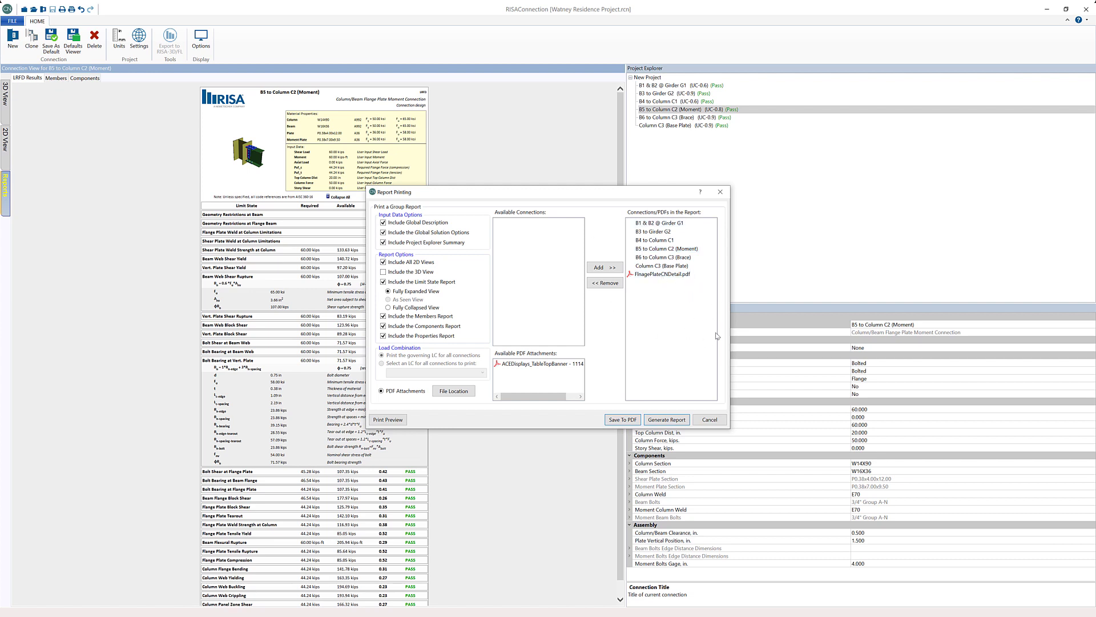
Preview the group report, browse its page thumbnails and connection report pages, and close the preview
{"action": "left_click", "coordinate": [387, 420]}
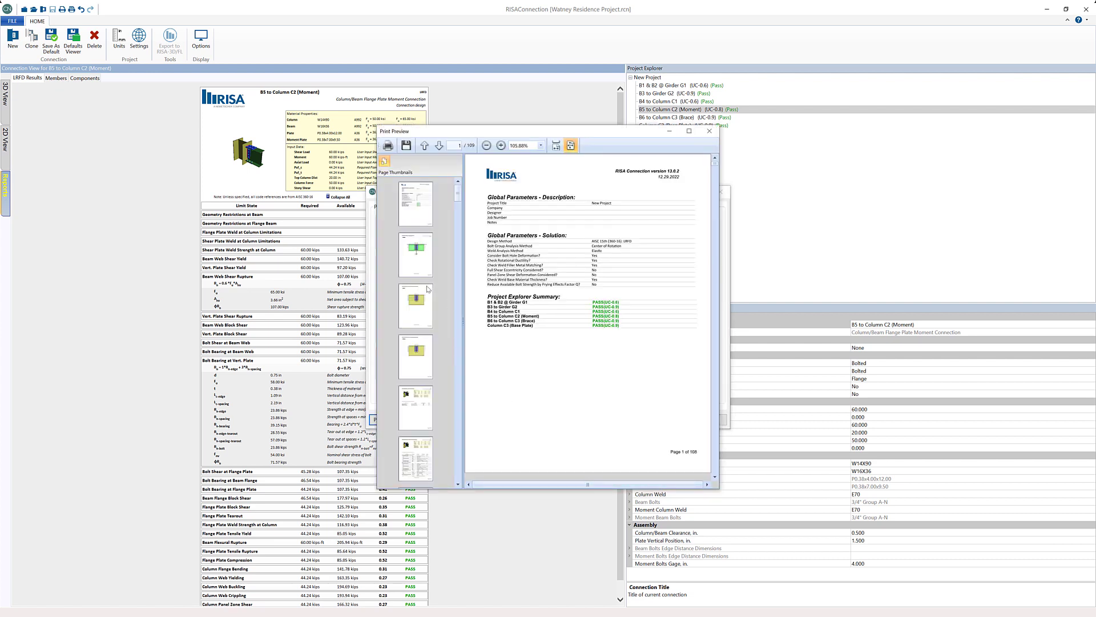
{"action": "scroll", "coordinate": [423, 294], "scroll_direction": "down", "scroll_amount": 1}
{"action": "scroll", "coordinate": [423, 294], "scroll_direction": "down", "scroll_amount": 3}
{"action": "left_click", "coordinate": [423, 297]}
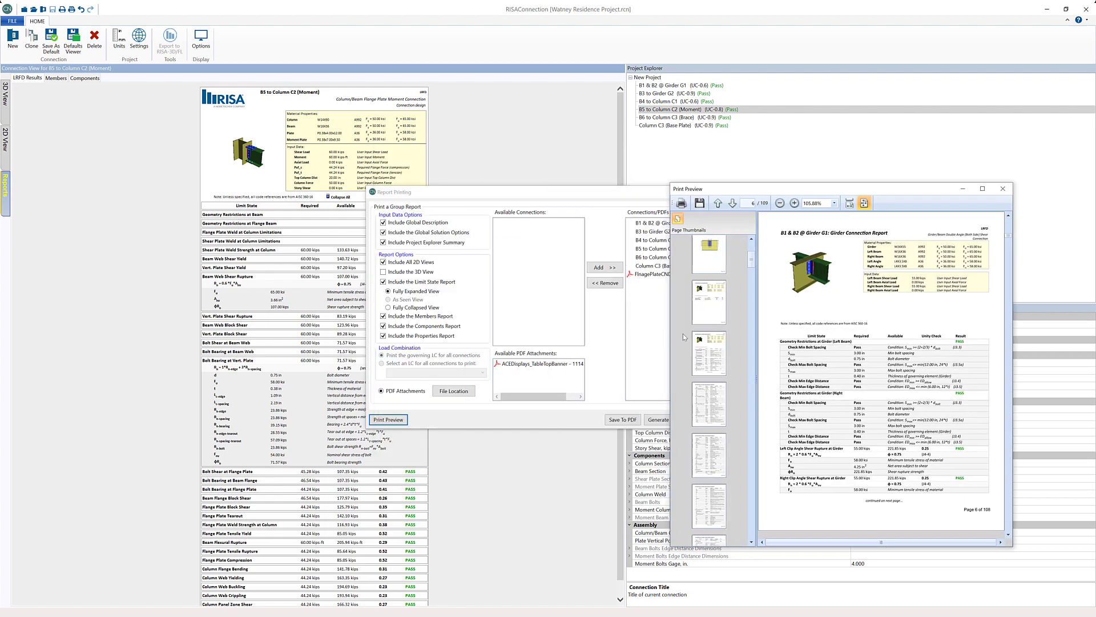
{"action": "scroll", "coordinate": [716, 372], "scroll_direction": "down", "scroll_amount": 3}
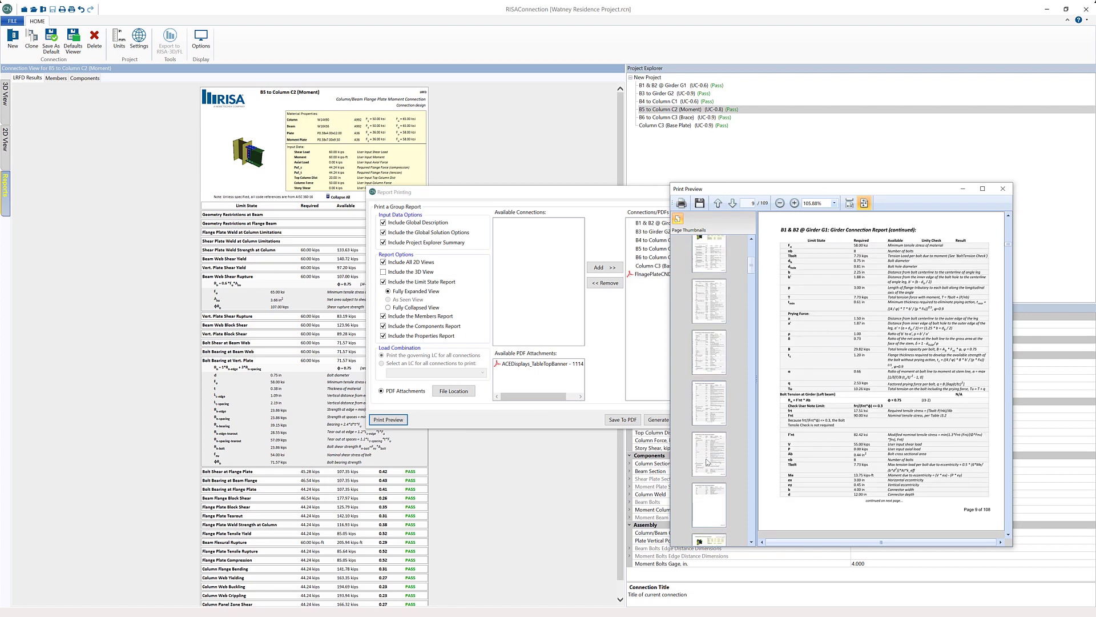
{"action": "scroll", "coordinate": [708, 460], "scroll_direction": "down", "scroll_amount": 4}
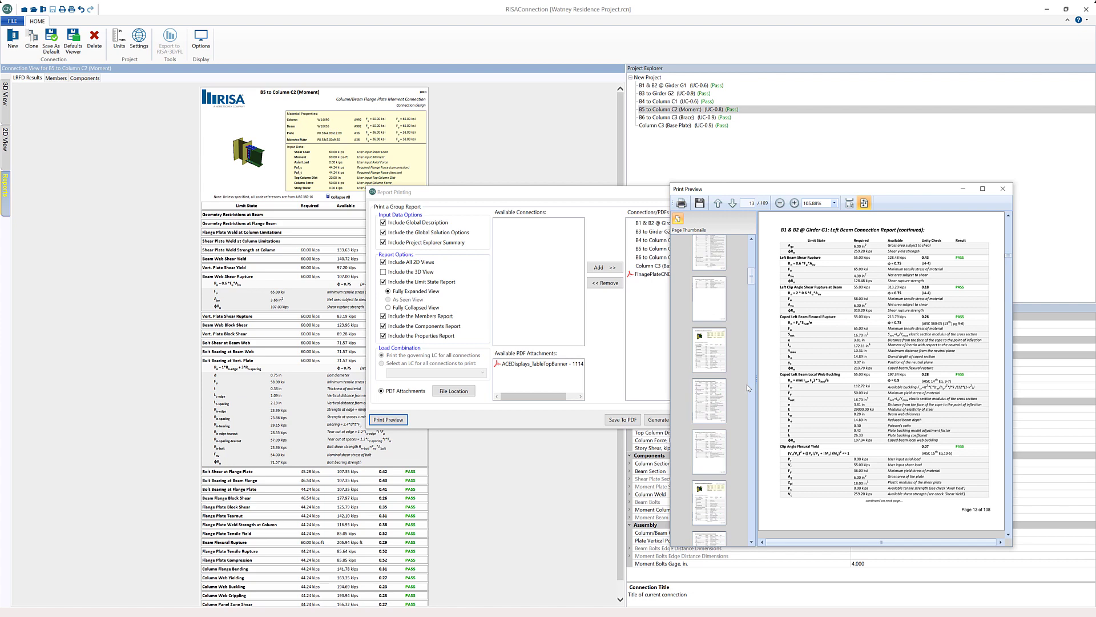
{"action": "left_click", "coordinate": [1003, 188]}
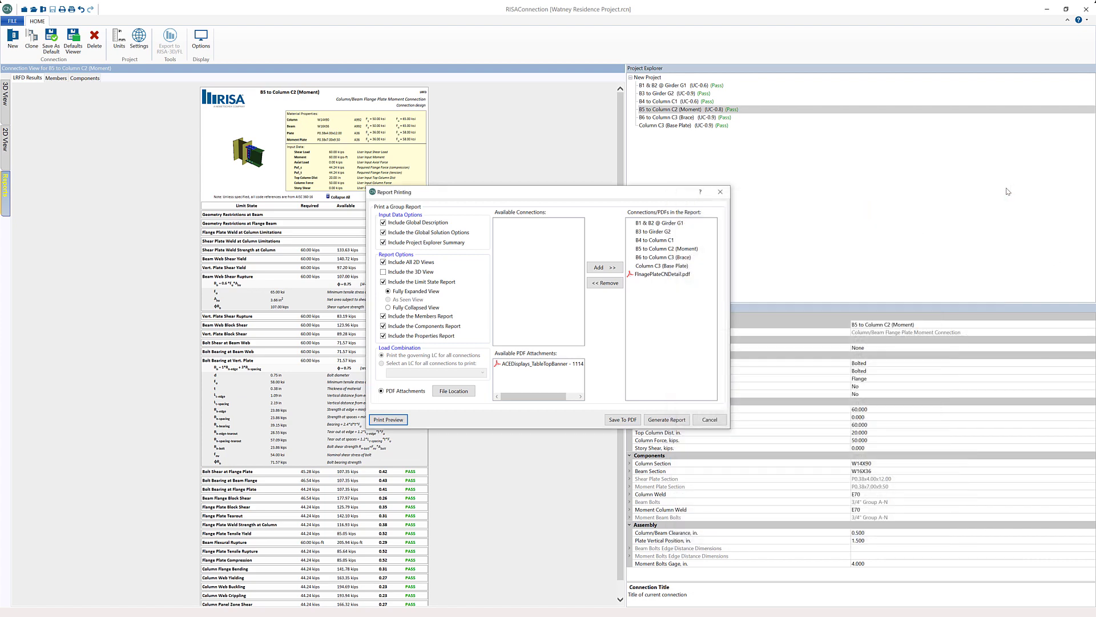
Save the group report as a PDF named "Watney Residence Report" on the Desktop
{"action": "left_click", "coordinate": [628, 420]}
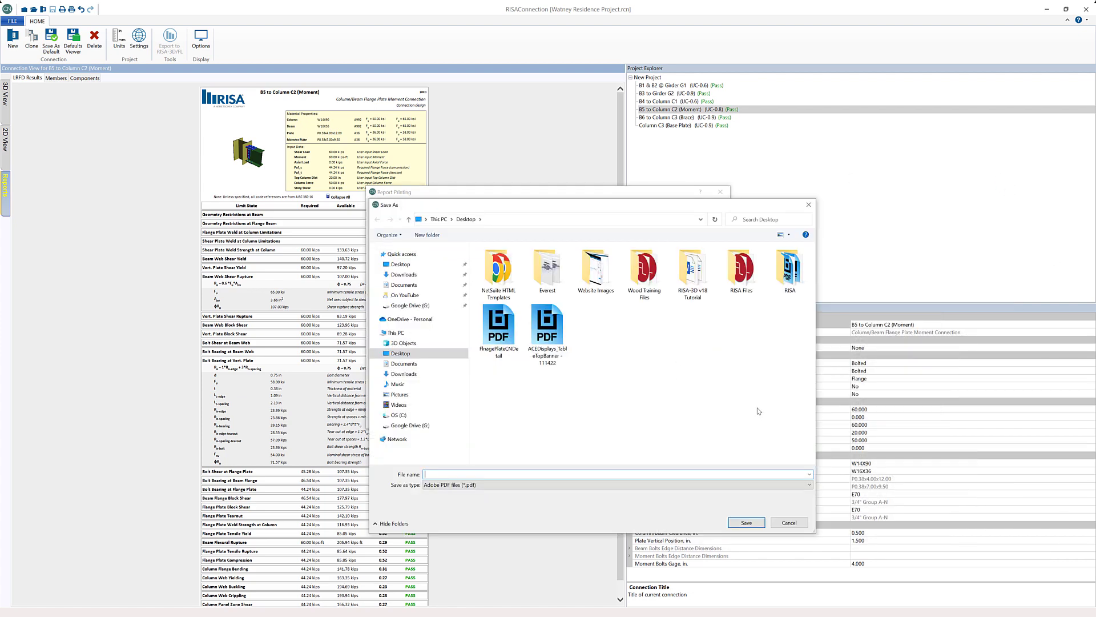
{"action": "left_click", "coordinate": [429, 268]}
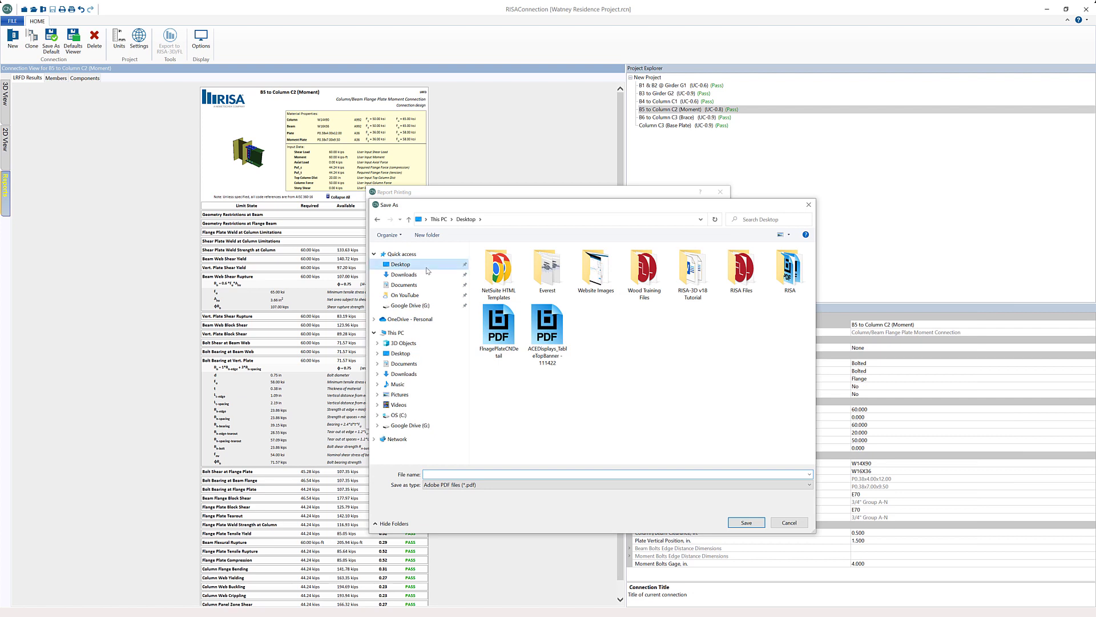
{"action": "left_click", "coordinate": [443, 475]}
{"action": "type", "text": "Watney Resi"}
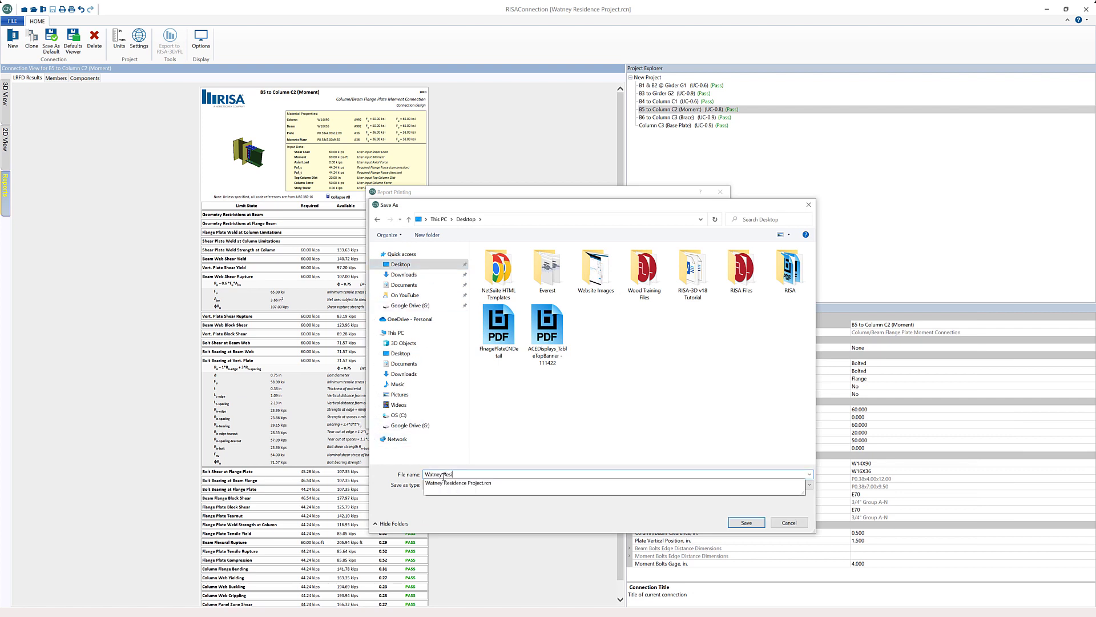
{"action": "type", "text": "dence Re"}
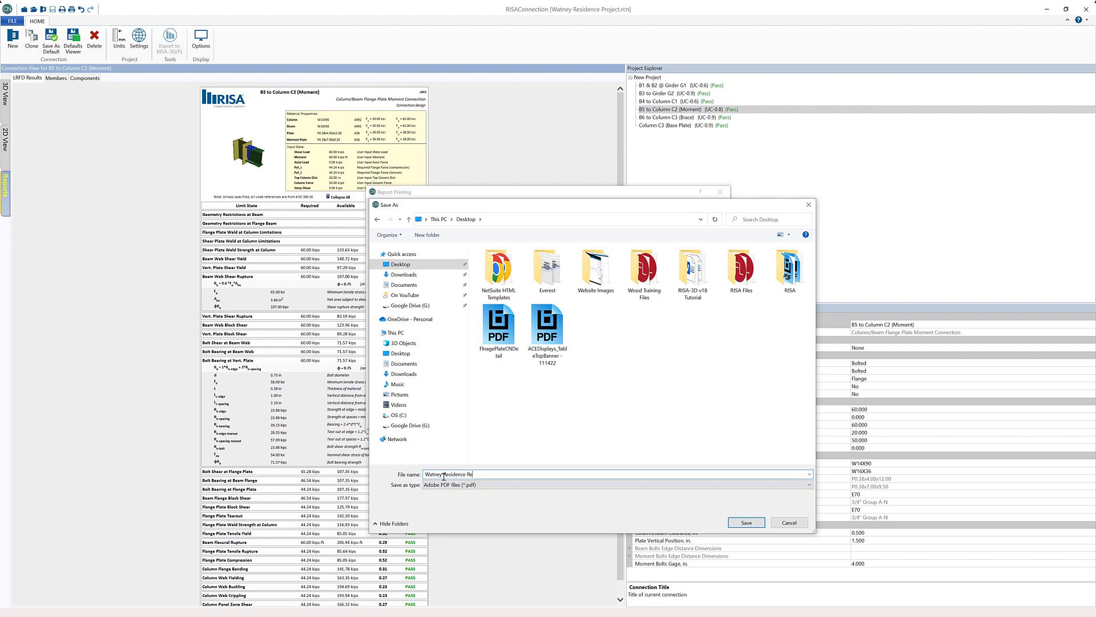
{"action": "type", "text": "port"}
{"action": "key", "text": "Return"}
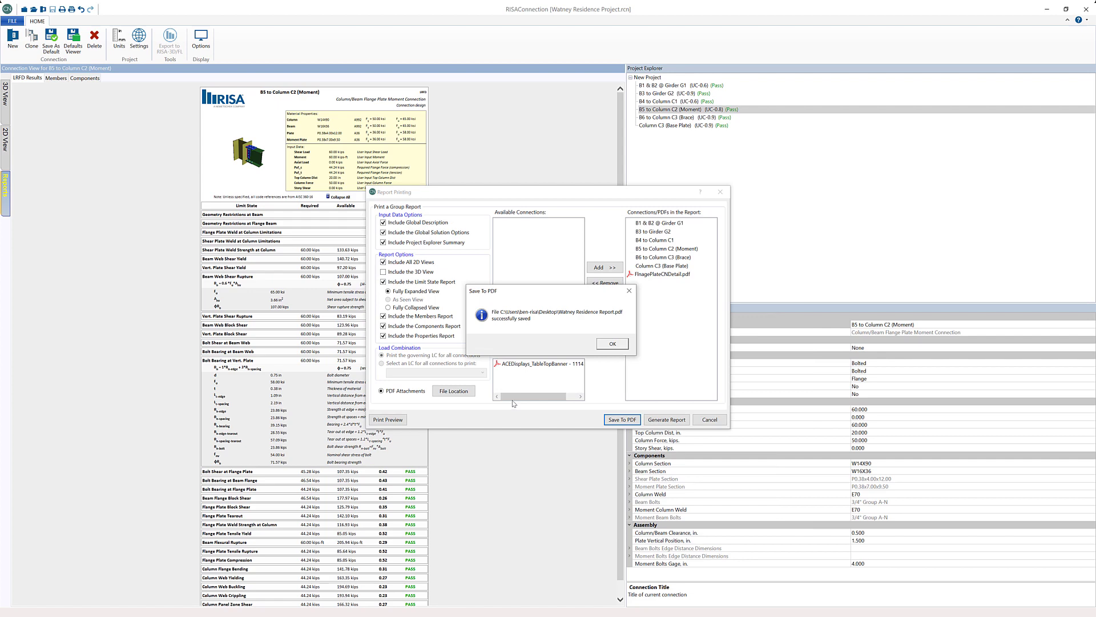
{"action": "left_click", "coordinate": [612, 343]}
Examine the saved report in the PDF viewer, browsing its pages with enlarged page thumbnails, and close the viewer
{"action": "scroll", "coordinate": [663, 314], "scroll_direction": "down", "scroll_amount": 3, "text": "ctrl"}
{"action": "scroll", "coordinate": [663, 314], "scroll_direction": "down", "scroll_amount": 10}
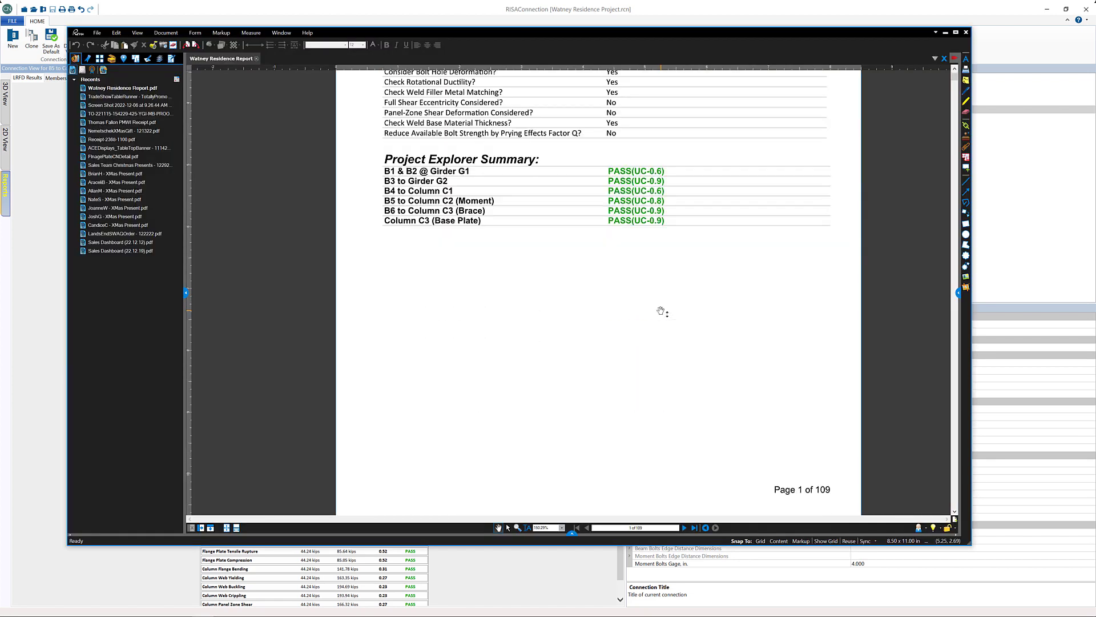
{"action": "scroll", "coordinate": [661, 312], "scroll_direction": "down", "scroll_amount": 15}
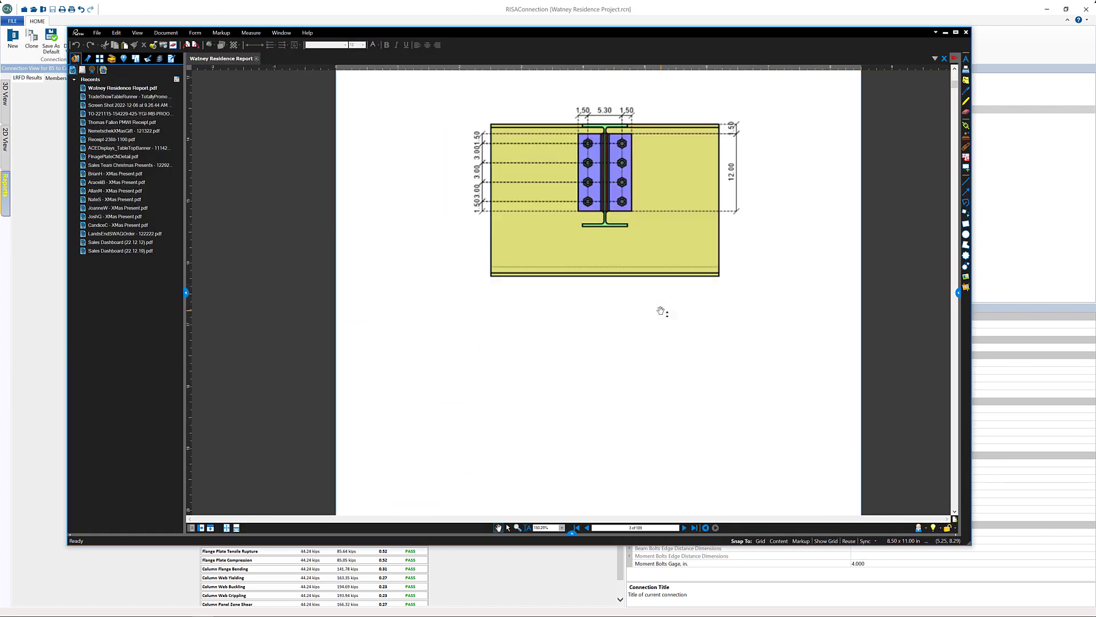
{"action": "left_click", "coordinate": [100, 59]}
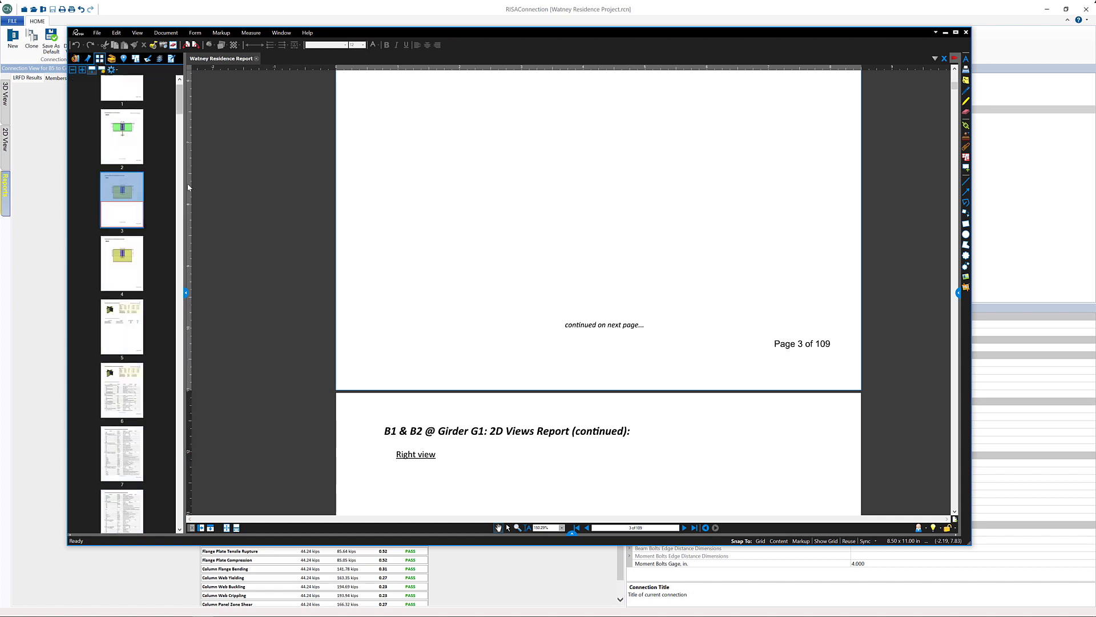
{"action": "left_click", "coordinate": [183, 284]}
{"action": "left_click", "coordinate": [190, 220]}
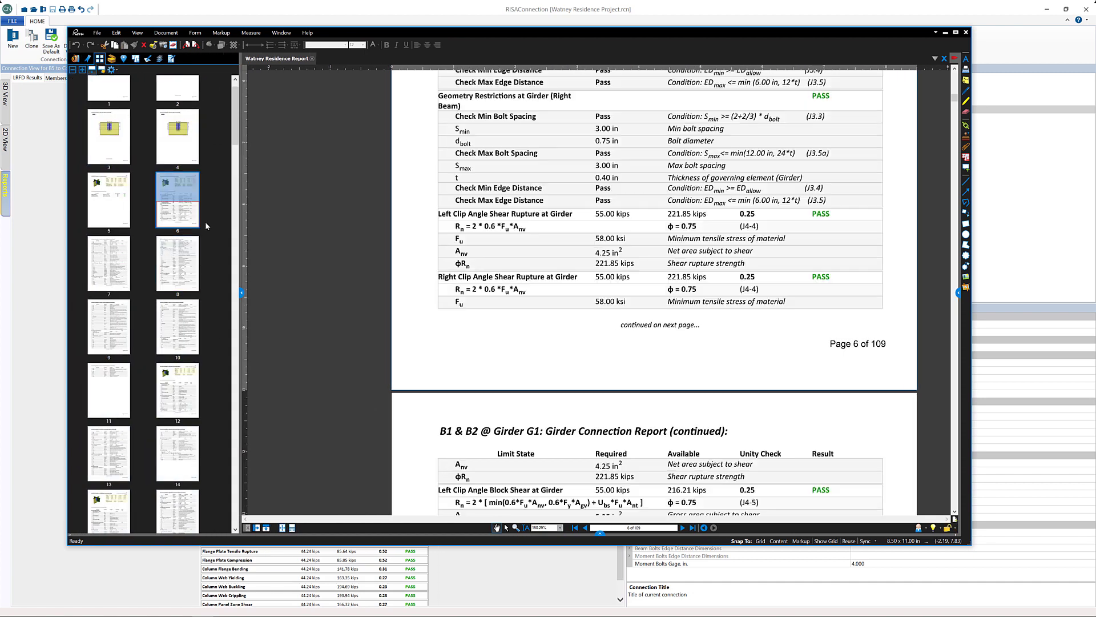
{"action": "scroll", "coordinate": [659, 288], "scroll_direction": "down", "scroll_amount": 2, "text": "ctrl"}
{"action": "left_click_drag", "start_coordinate": [652, 281], "coordinate": [568, 380]}
{"action": "left_click", "coordinate": [966, 32]}
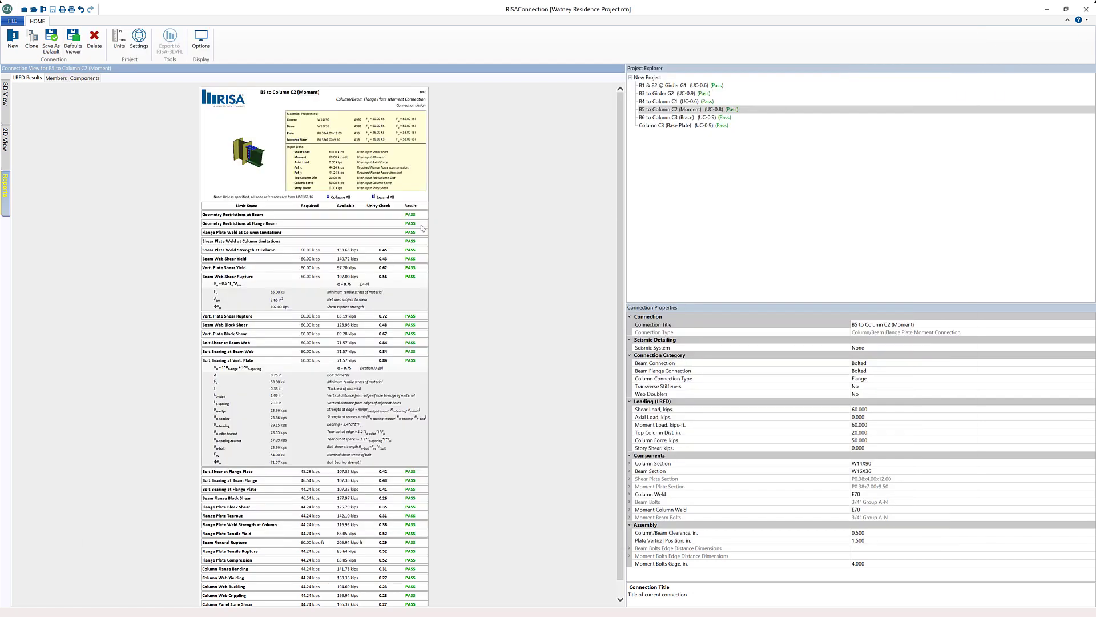
Start a single-connection DXF export for B5 to Column C2 (Moment)
{"action": "left_click", "coordinate": [13, 22]}
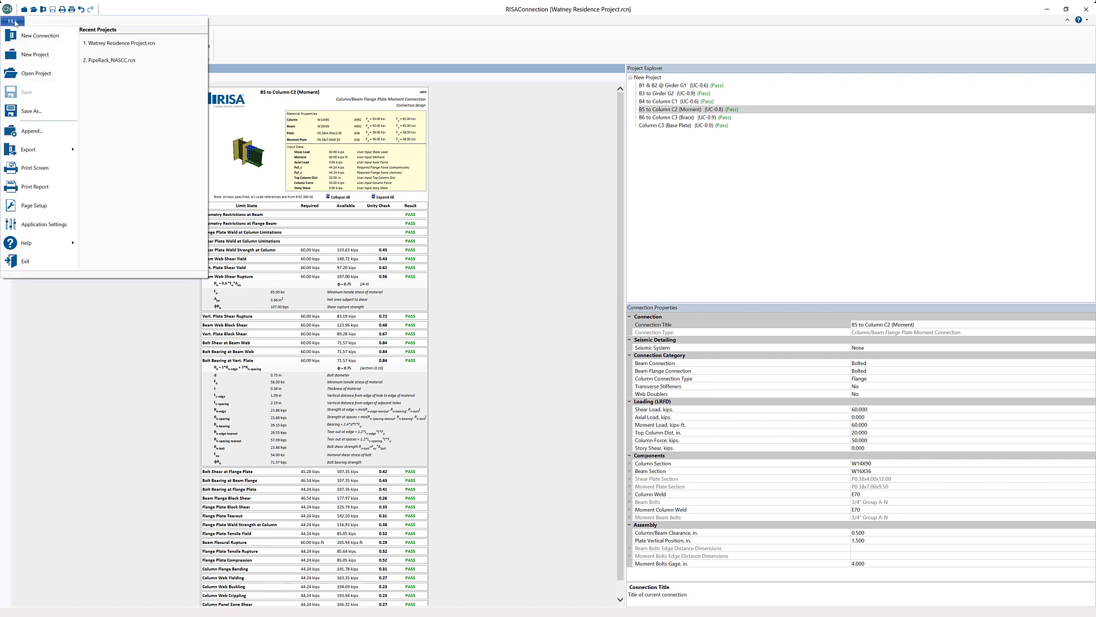
{"action": "mouse_move", "coordinate": [44, 150]}
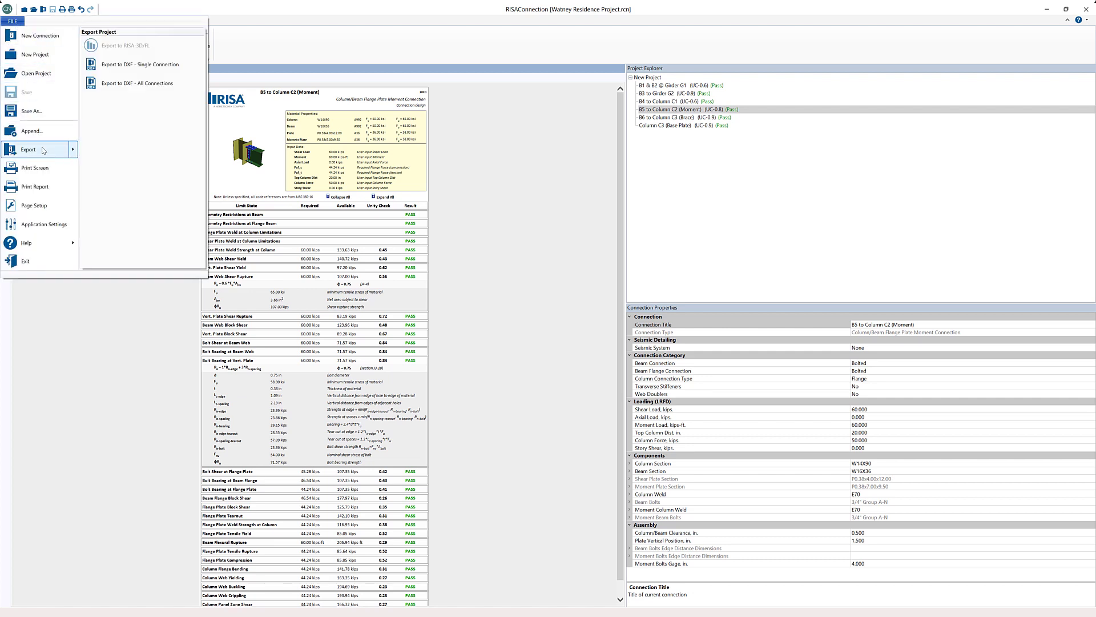
{"action": "left_click", "coordinate": [155, 72]}
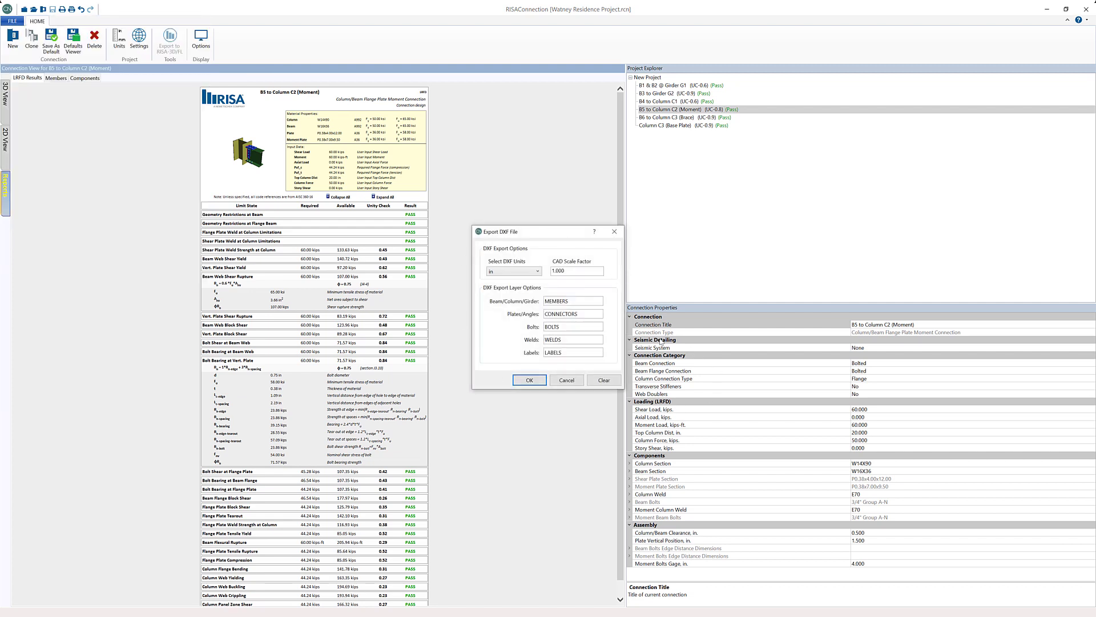